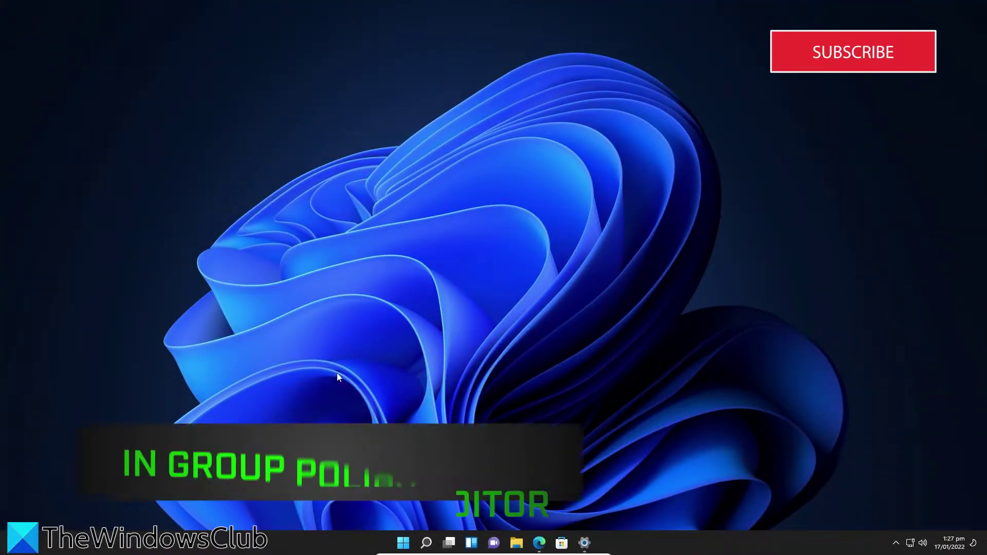
# Launch gpedit.msc and navigate to Administrative Templates > System > Power Management > Sleep Settings.
pyautogui.press('super+r')
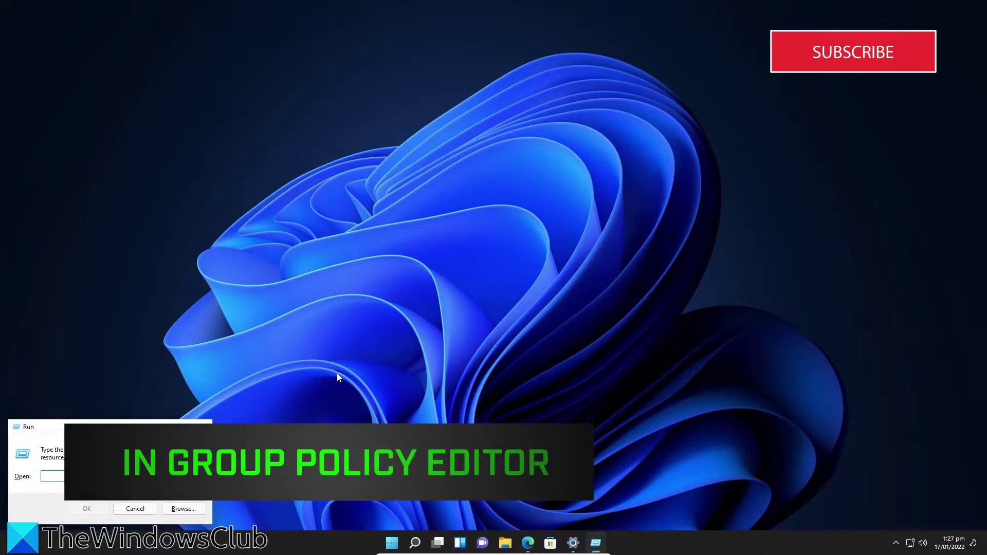
pyautogui.write('gpedit.ms')
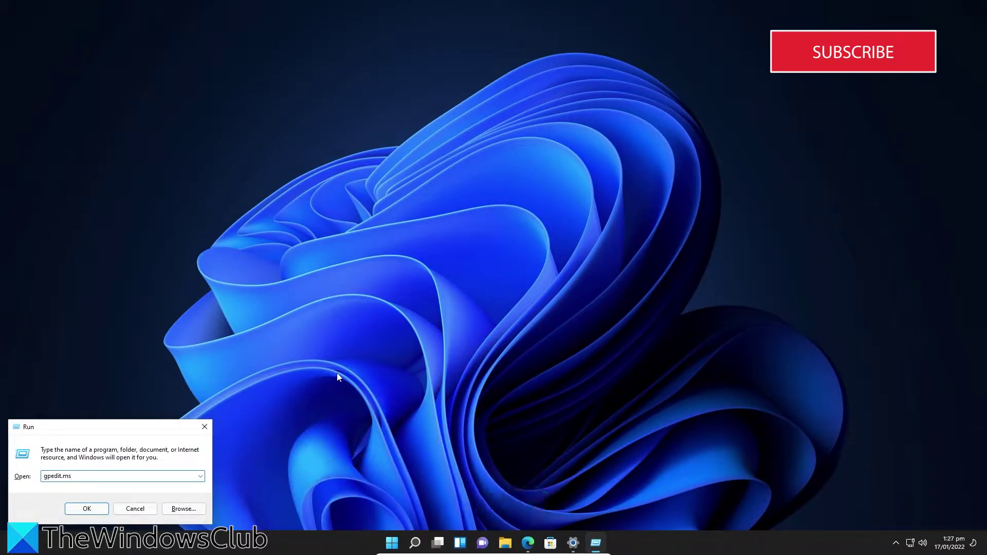
pyautogui.click(96, 509)
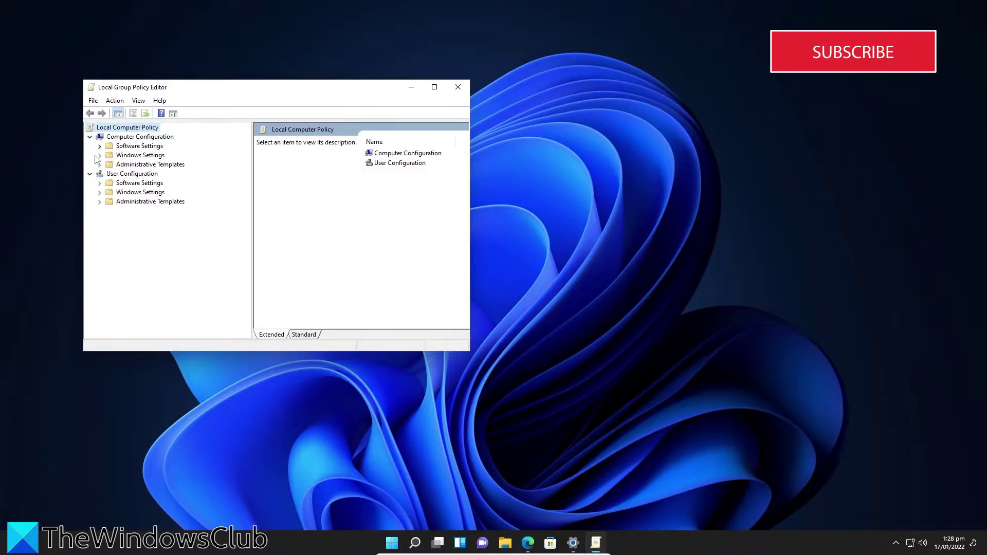
pyautogui.click(99, 165)
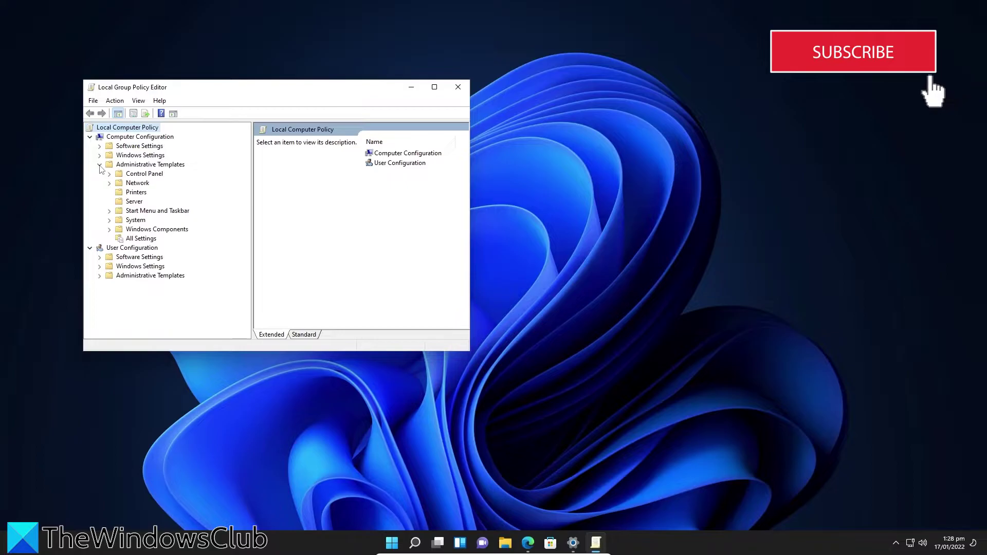
pyautogui.click(110, 220)
pyautogui.scroll(-2, 173, 241)
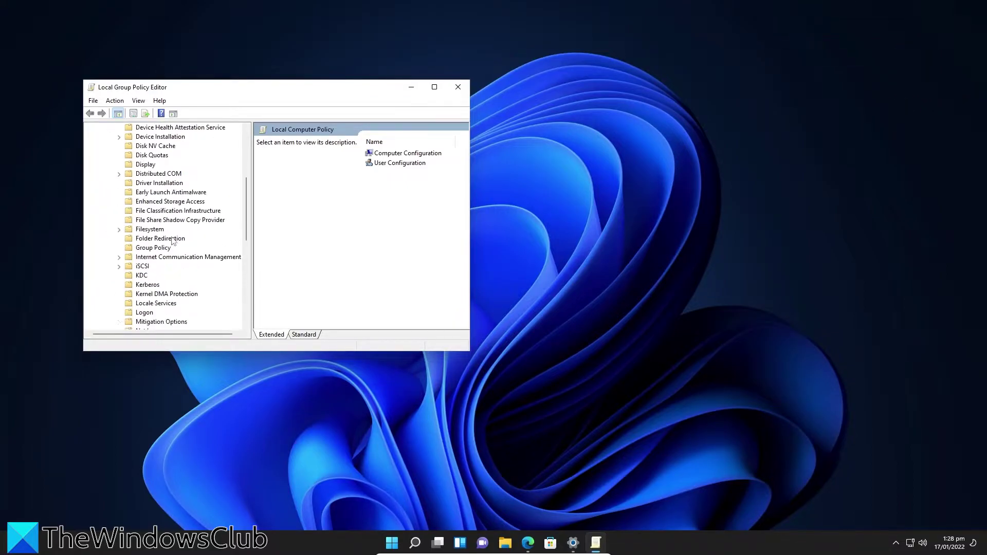
pyautogui.scroll(-1, 173, 242)
pyautogui.scroll(-2, 173, 242)
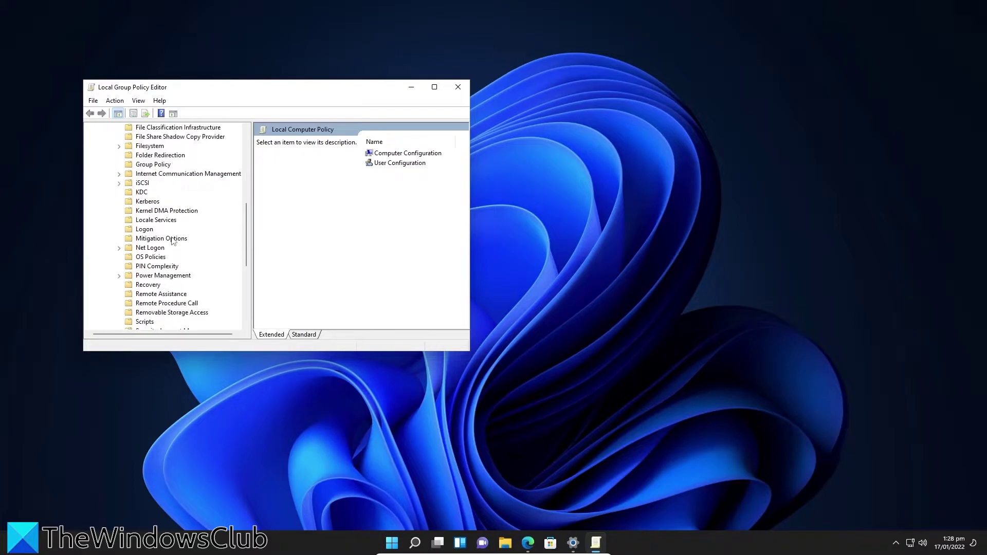
pyautogui.click(120, 277)
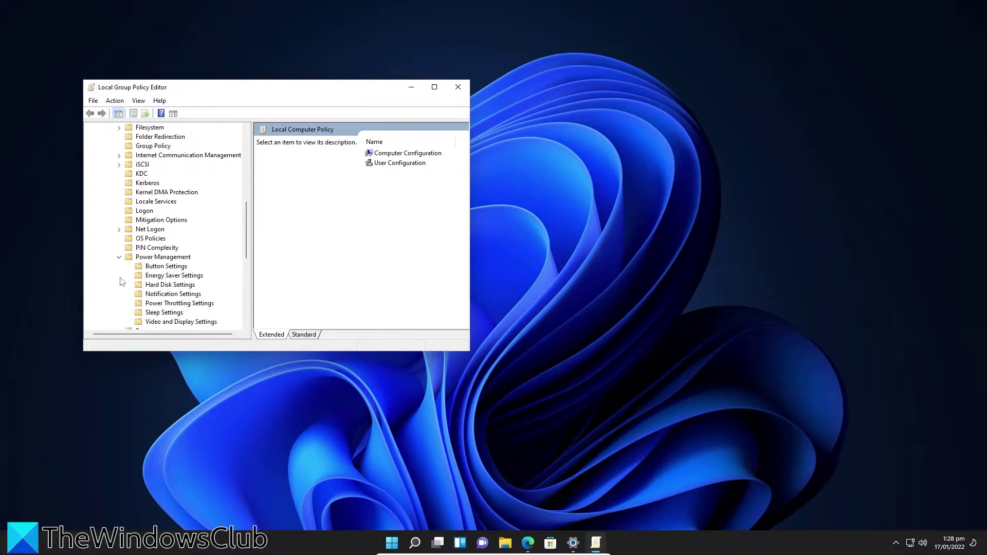
pyautogui.click(164, 314)
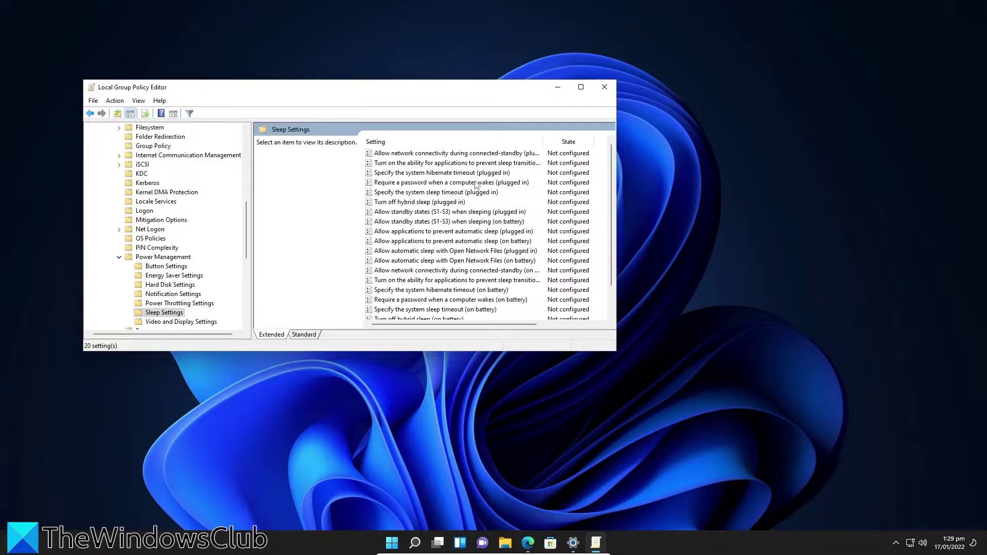
# Set 'Require a password when a computer wakes (plugged in)' to Enabled and apply it.
pyautogui.doubleClick(476, 183)
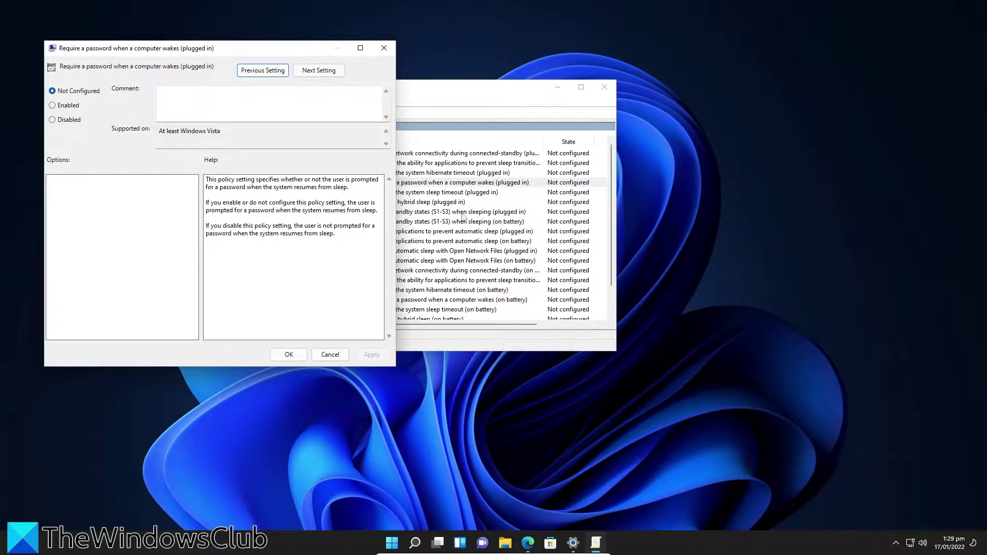
pyautogui.click(52, 105)
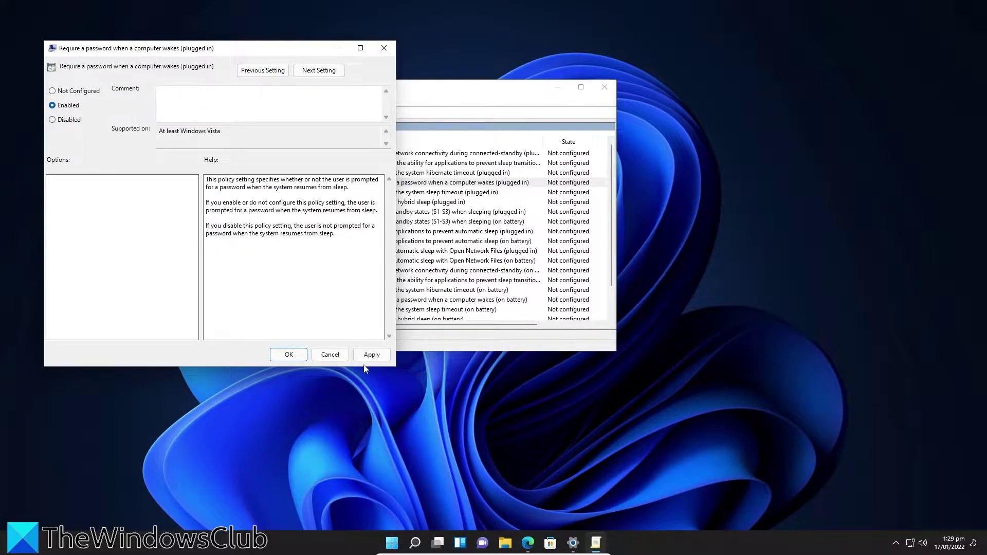
pyautogui.click(371, 356)
pyautogui.click(287, 355)
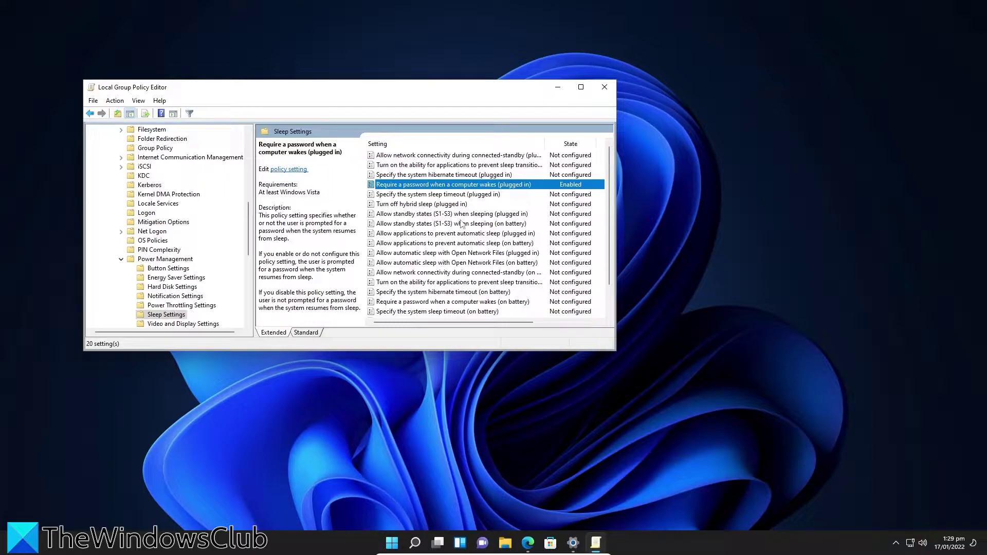
# Switch 'Require a password when a computer wakes (plugged in)' to Disabled and apply it.
pyautogui.doubleClick(455, 188)
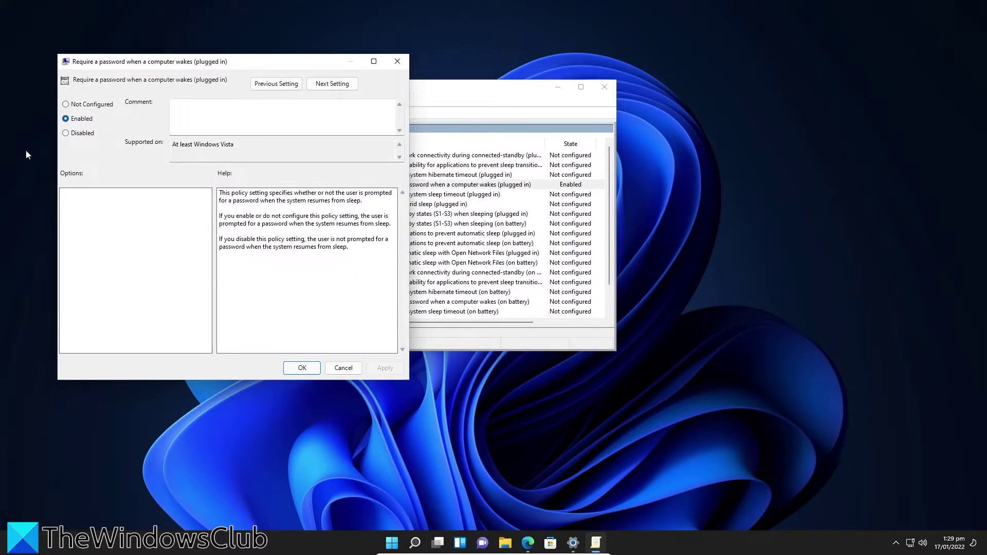
pyautogui.click(66, 134)
pyautogui.click(385, 368)
pyautogui.click(302, 368)
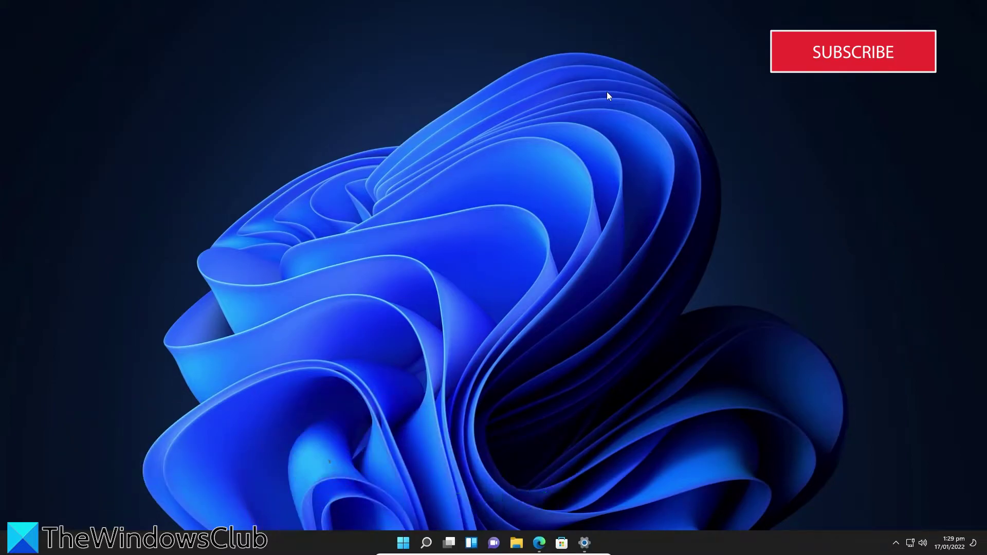
# Launch Registry Editor from Start search and expand HKEY_LOCAL_MACHINE\SOFTWARE\Policies\Microsoft.
pyautogui.click(401, 544)
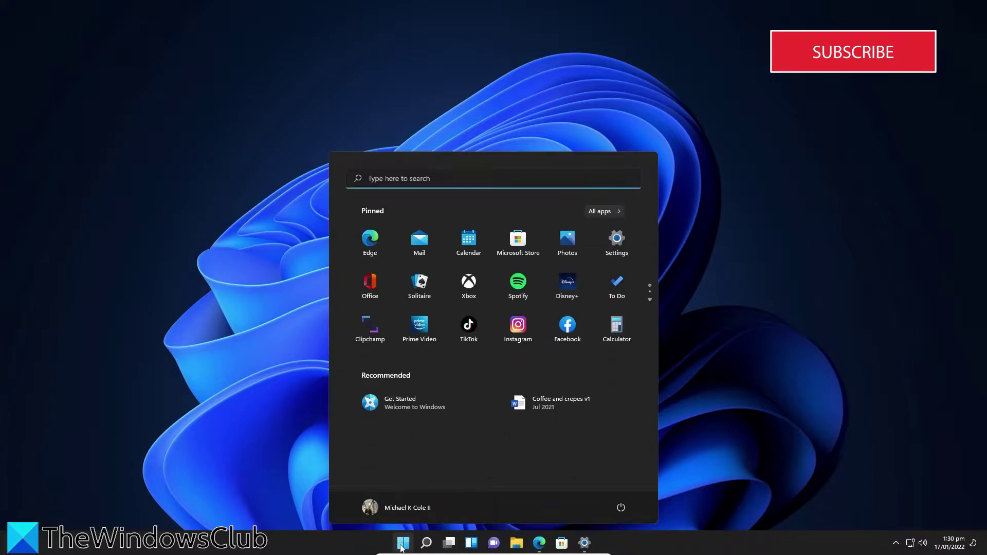
pyautogui.write('registr')
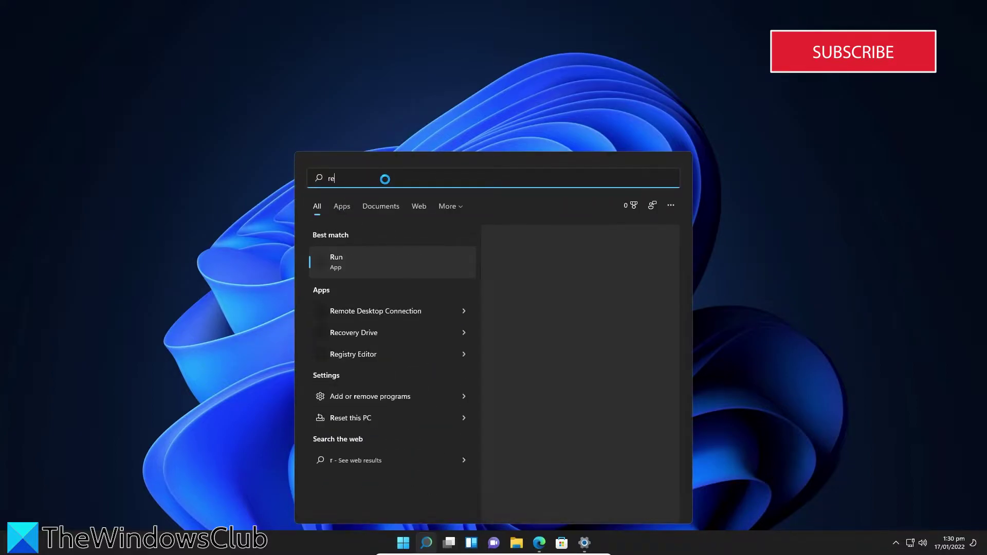
pyautogui.click(582, 291)
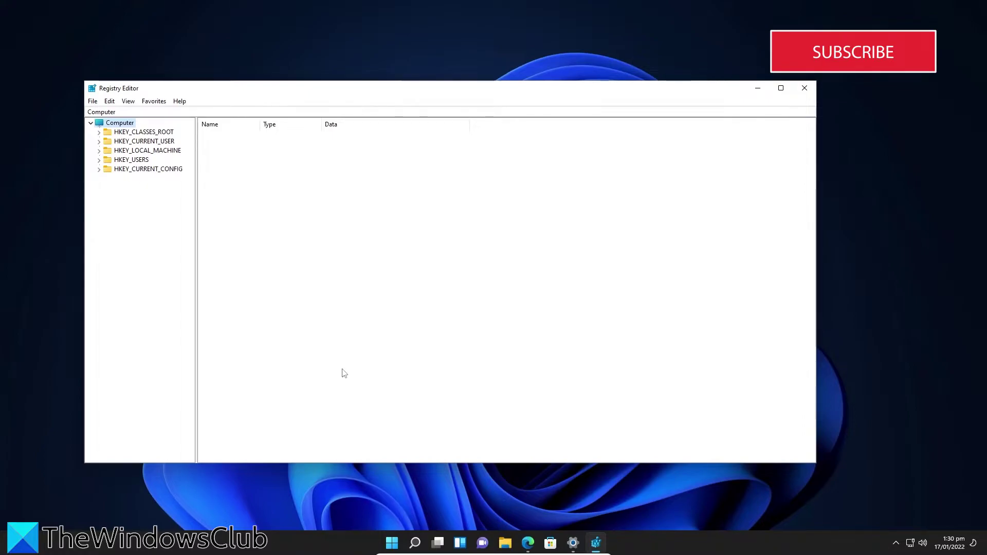
pyautogui.click(98, 151)
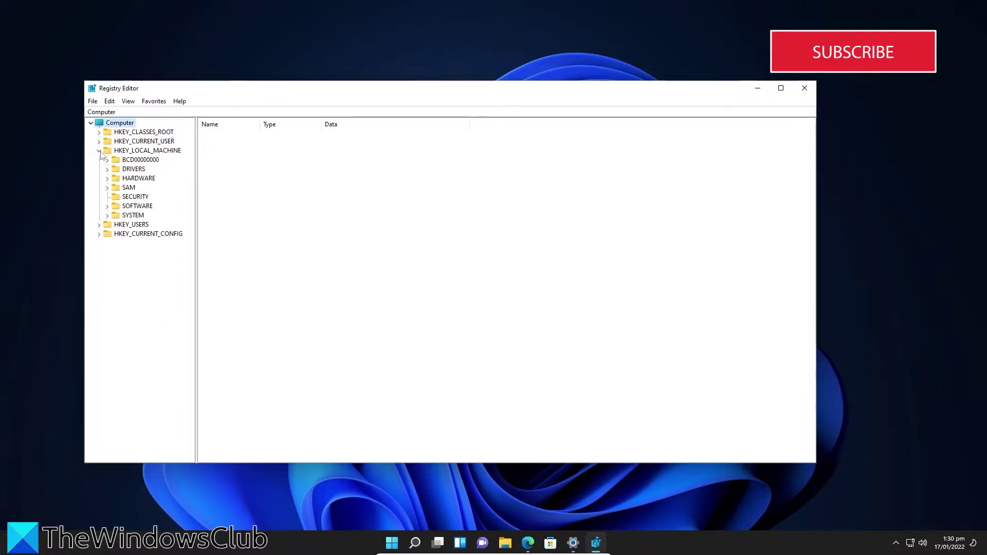
pyautogui.click(106, 207)
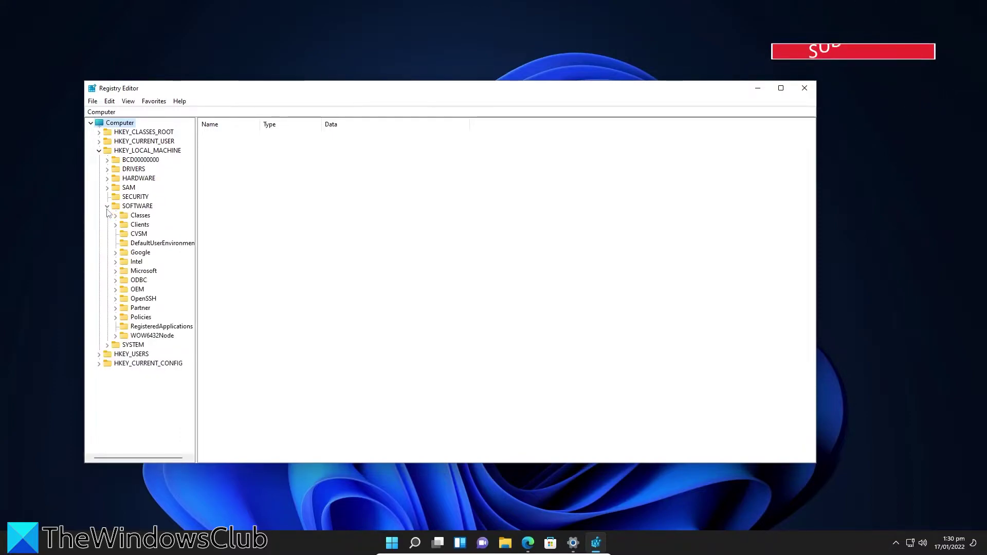
pyautogui.click(115, 317)
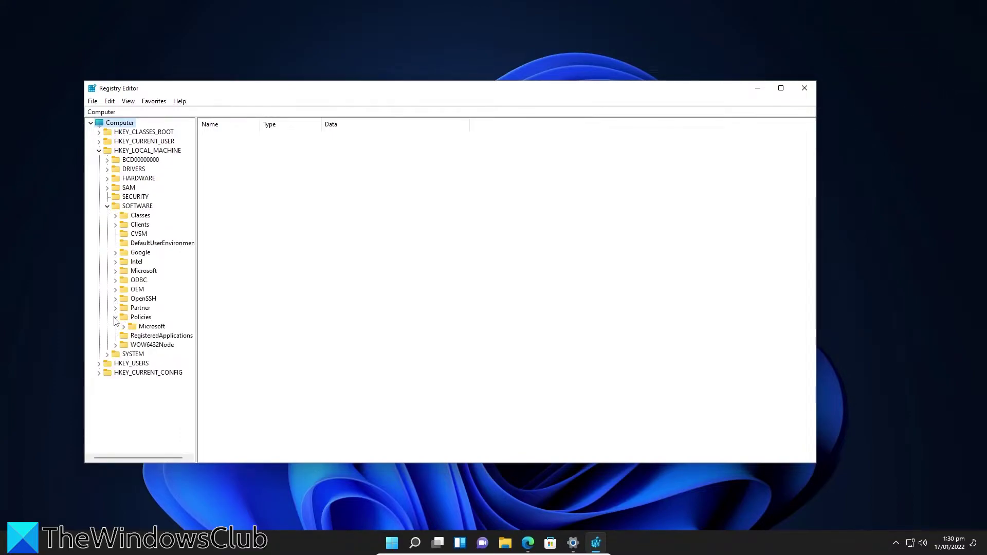
pyautogui.click(124, 327)
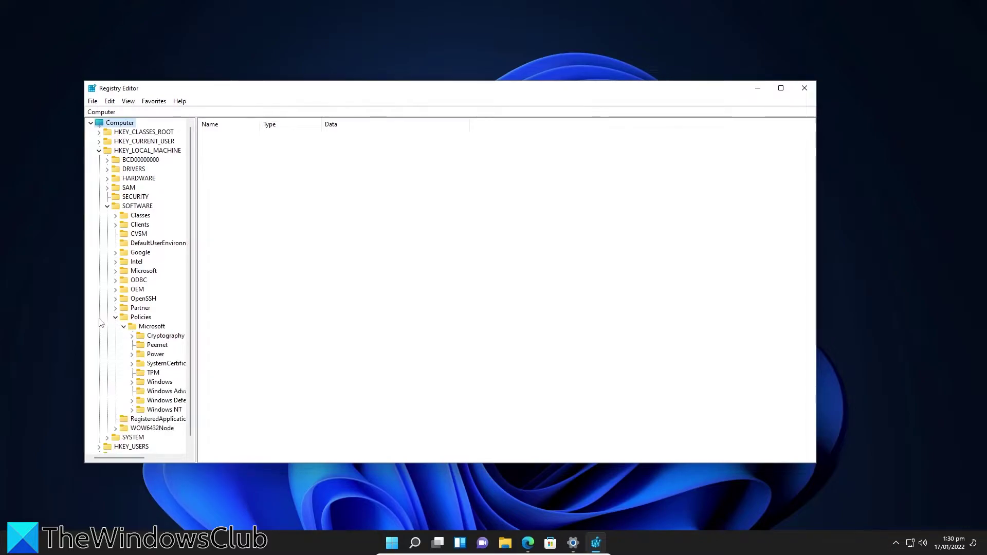
# Create a new subkey under Policies\Microsoft and name it powersettings.
pyautogui.rightClick(152, 331)
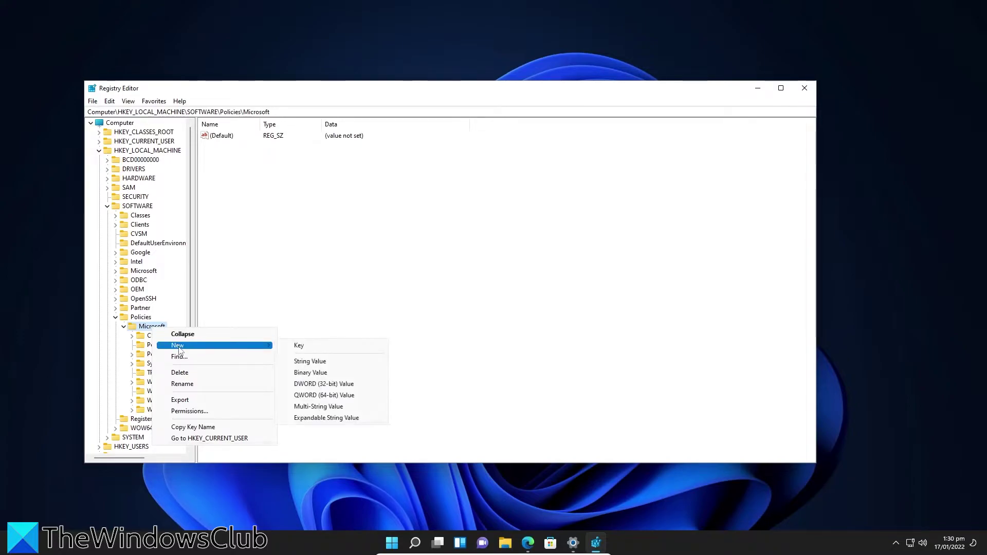
pyautogui.click(312, 346)
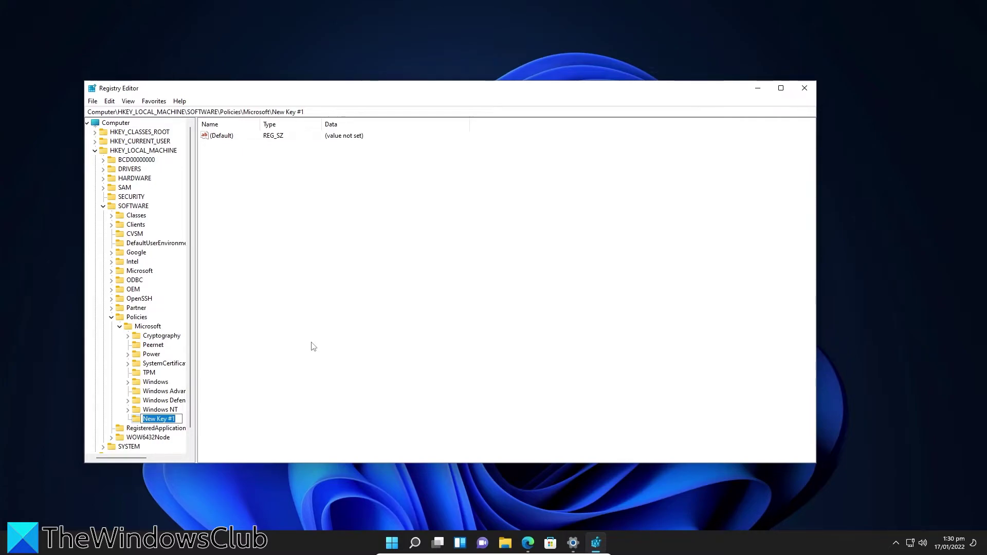
pyautogui.write('power')
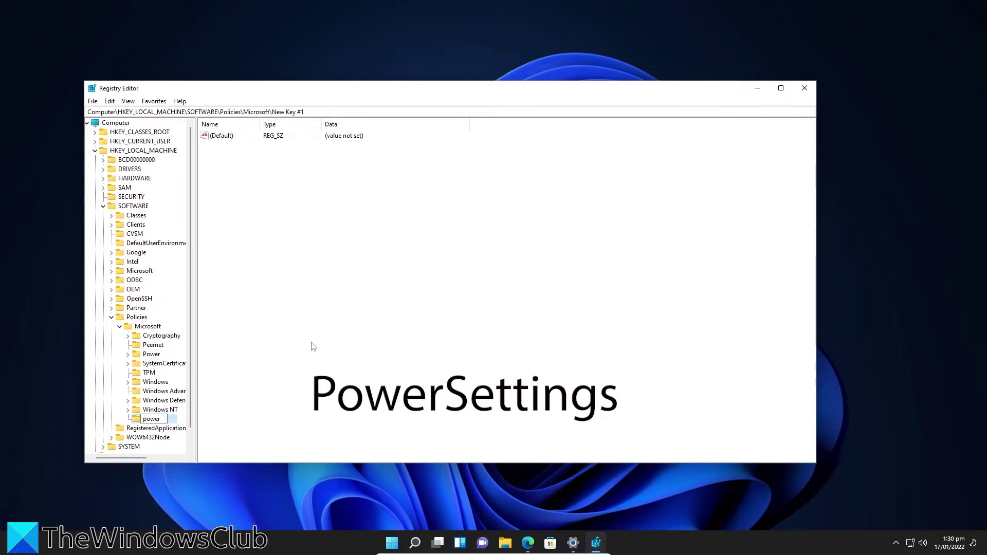
pyautogui.write('sett')
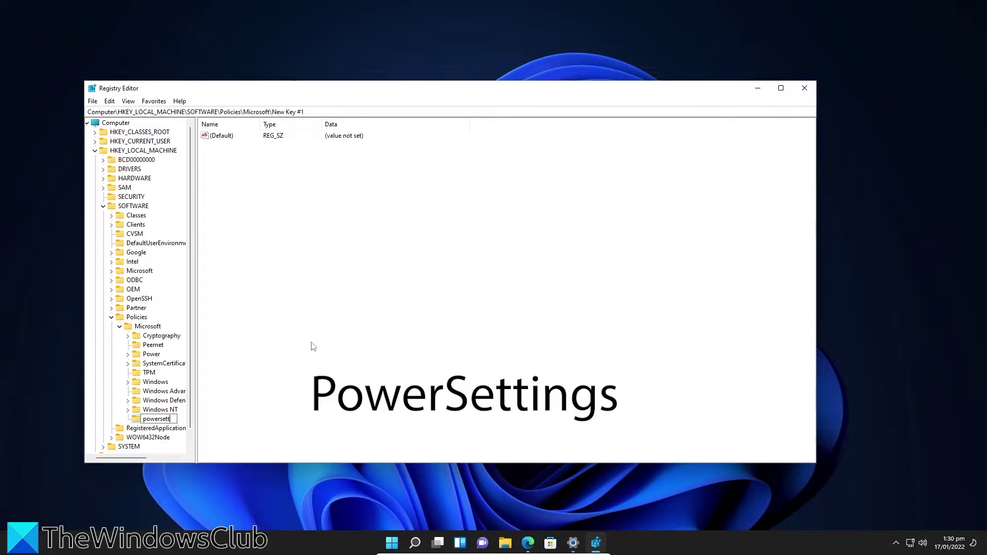
pyautogui.write('t')
pyautogui.write('ngs')
pyautogui.press('Return')
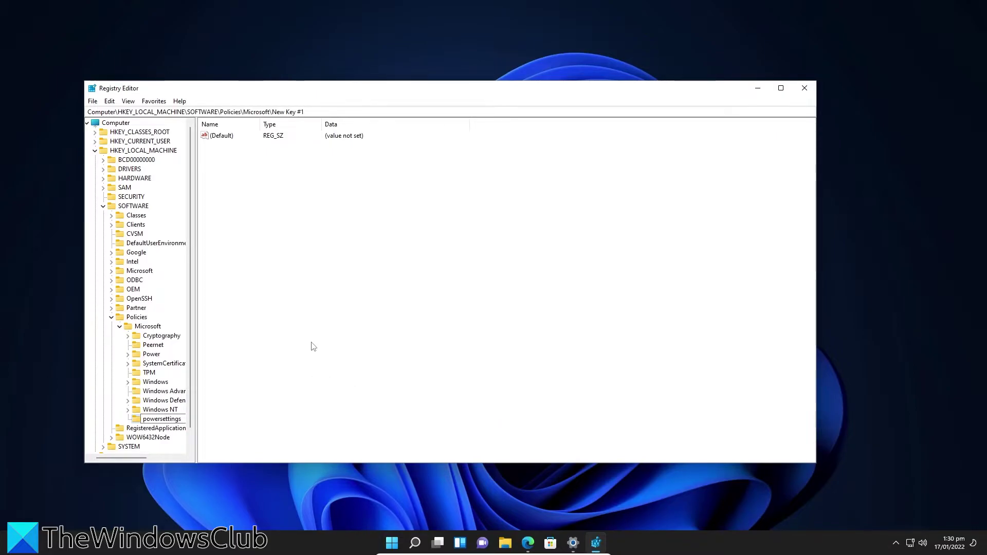
pyautogui.press('Return')
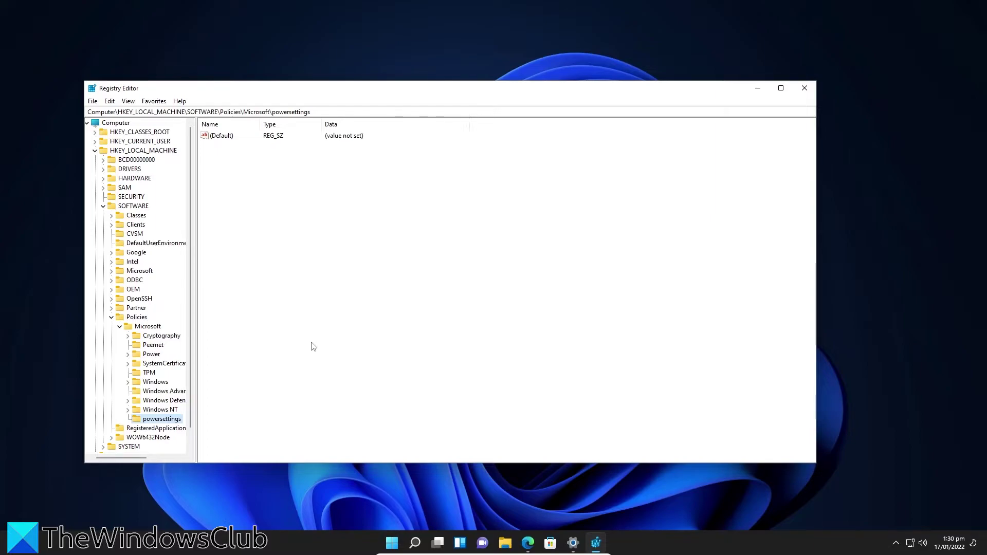
# Create a new subkey inside powersettings and start naming it 0e796bdb-100d-47d6-a2d5-f7d2daa51f51.
pyautogui.rightClick(163, 421)
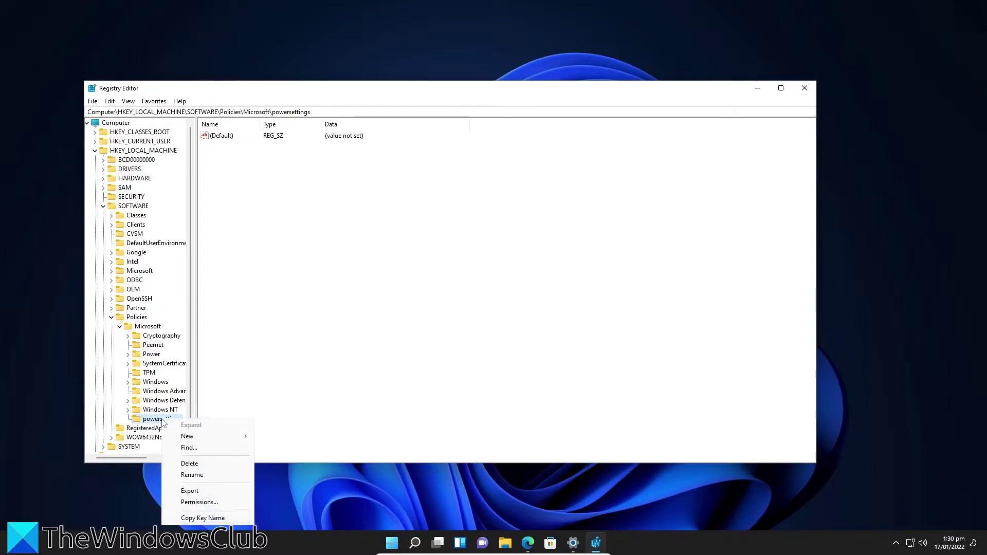
pyautogui.moveTo(188, 437)
pyautogui.click(274, 437)
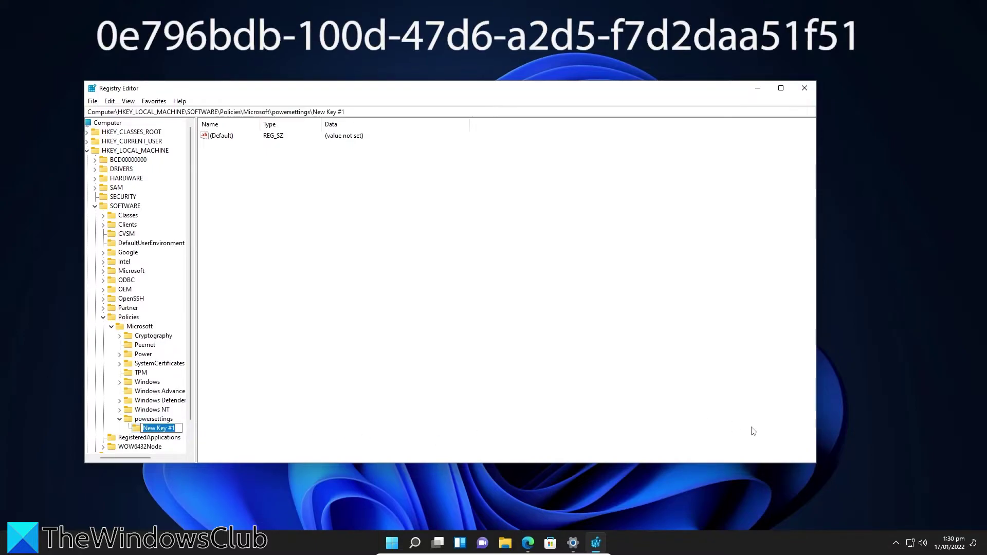
pyautogui.write('0e')
pyautogui.write('796')
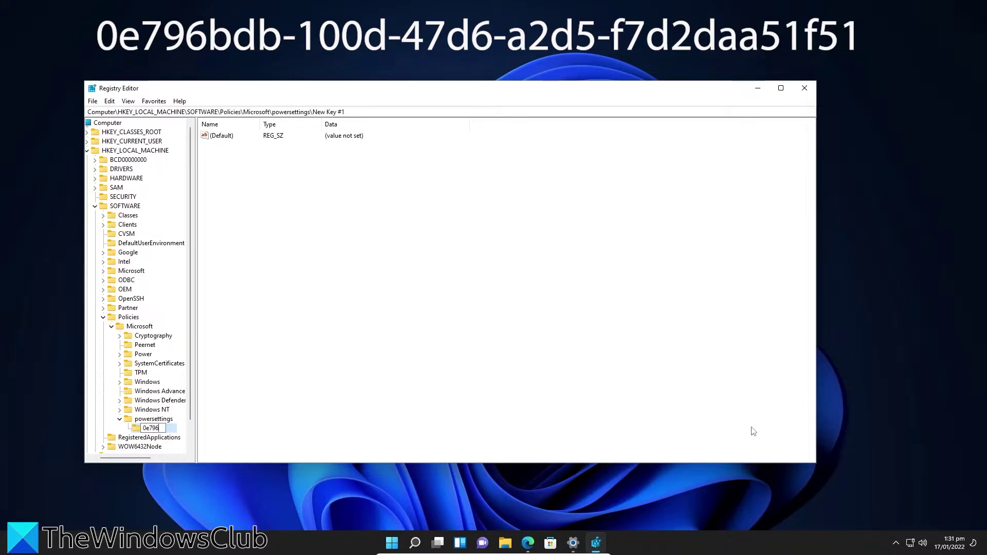
pyautogui.write('bdb')
pyautogui.write('-')
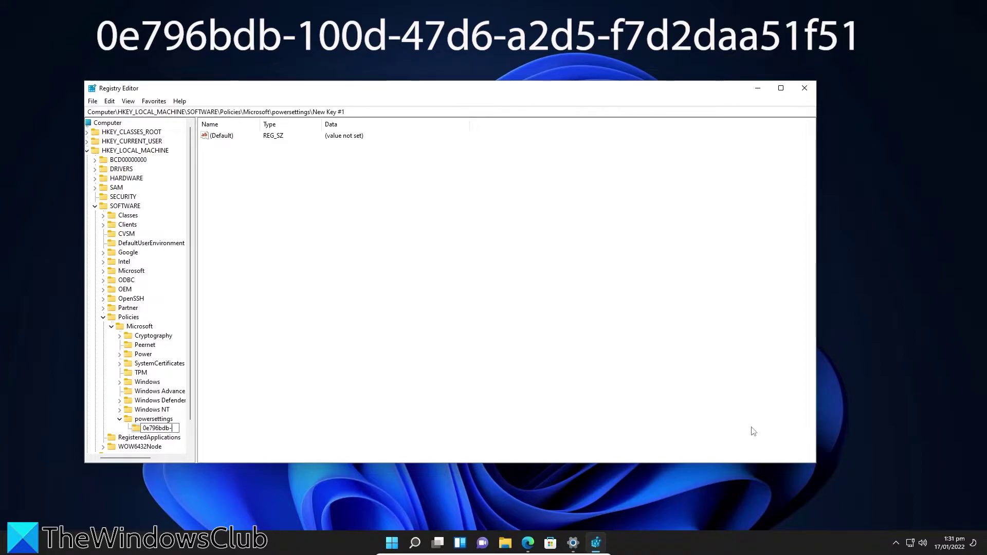
pyautogui.write('100-')
pyautogui.write('d-')
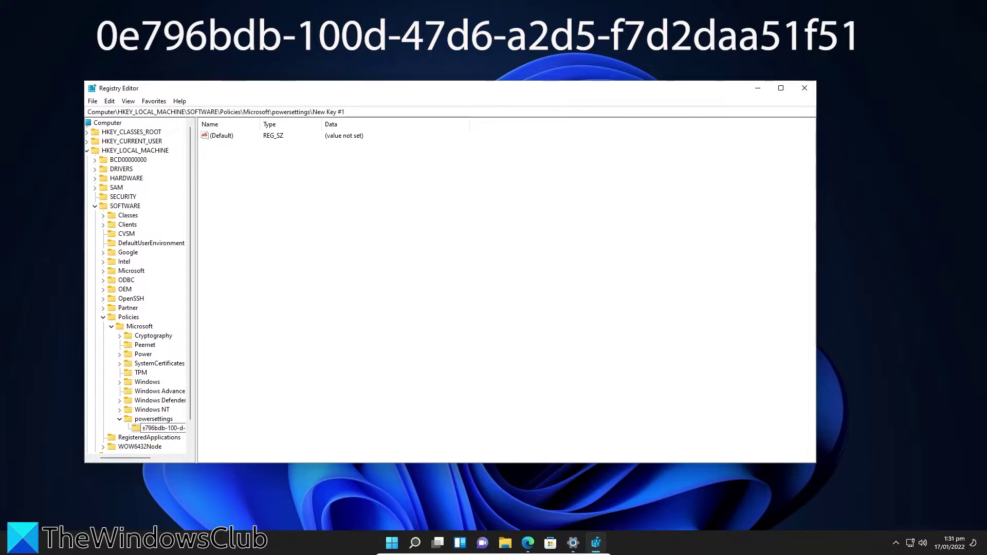
pyautogui.write('47')
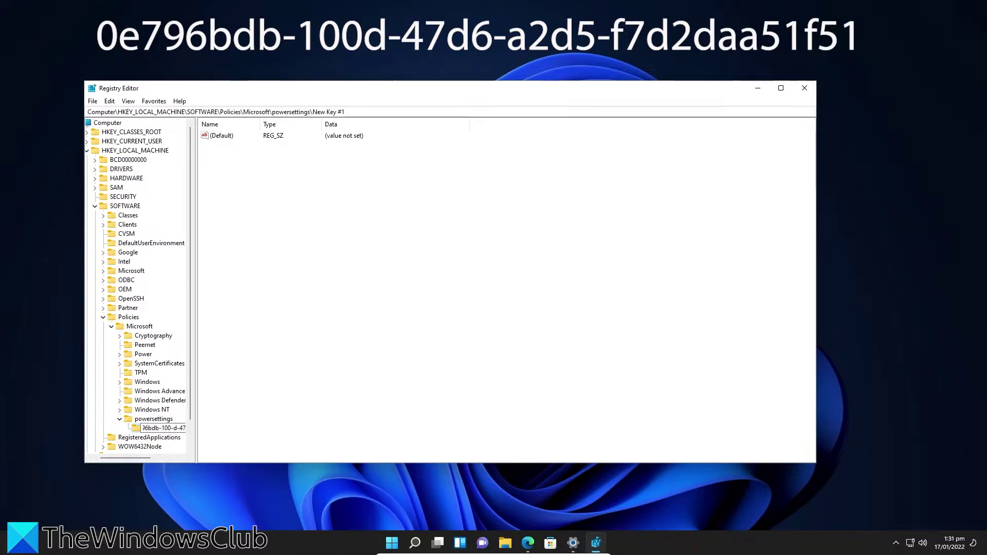
pyautogui.write('d6')
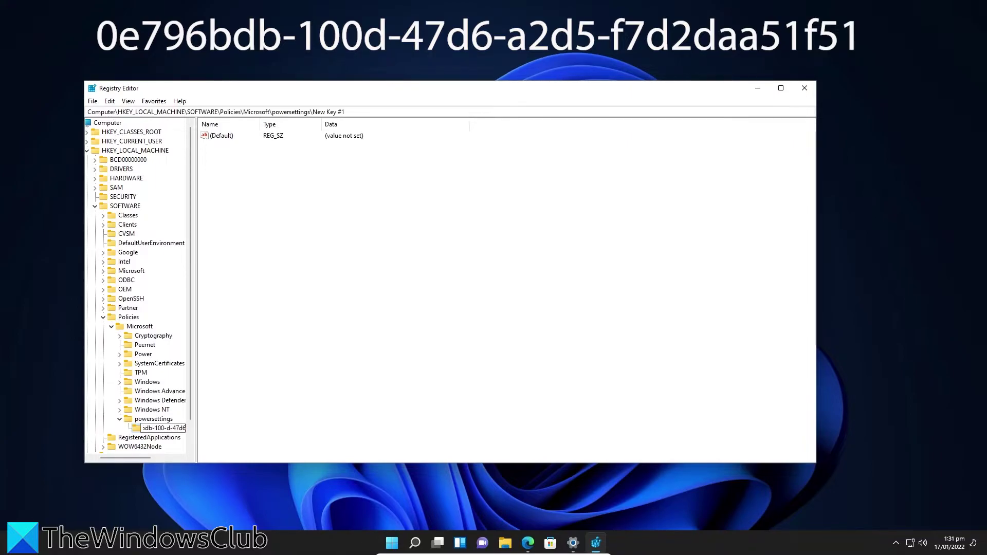
pyautogui.write('-')
pyautogui.write('a')
pyautogui.write('2')
pyautogui.write('d')
pyautogui.write('5')
pyautogui.write('-')
pyautogui.write('f7')
pyautogui.write('d')
pyautogui.write('2')
pyautogui.write('d')
pyautogui.write('aa')
pyautogui.write('51')
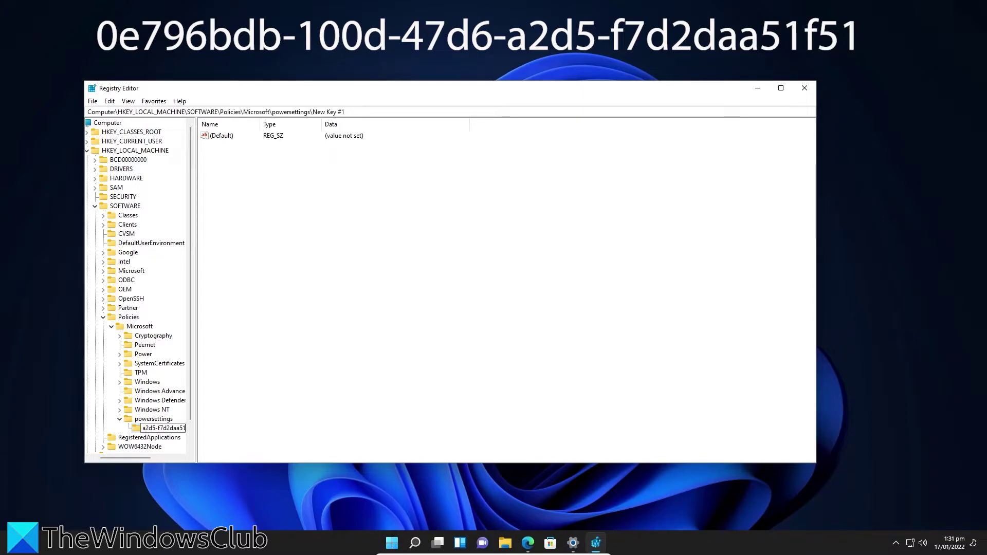
pyautogui.write('f5')
pyautogui.write('1')
# Commit the GUID key name, then add DWORD acsettingindex and set its data to 1.
pyautogui.press('Return')
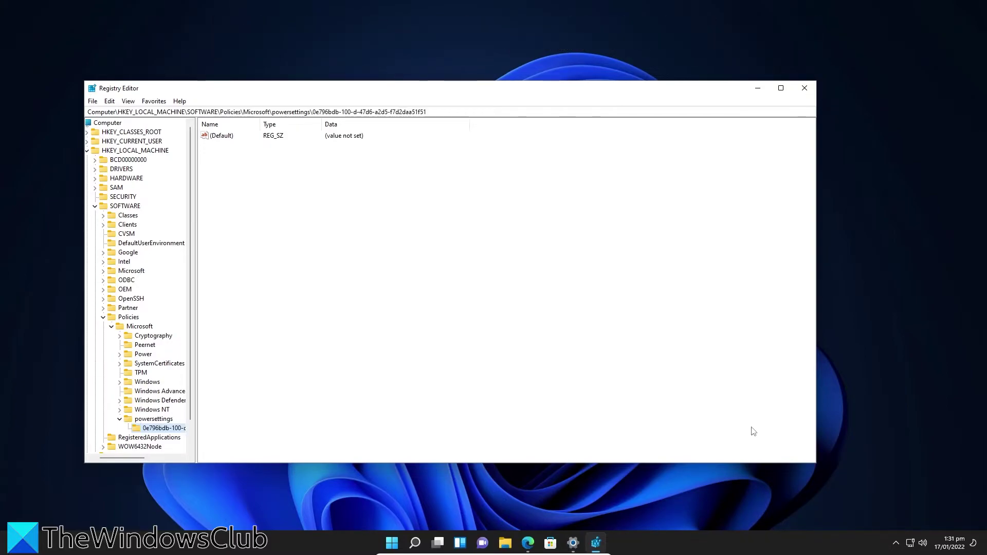
pyautogui.rightClick(294, 205)
pyautogui.moveTo(324, 207)
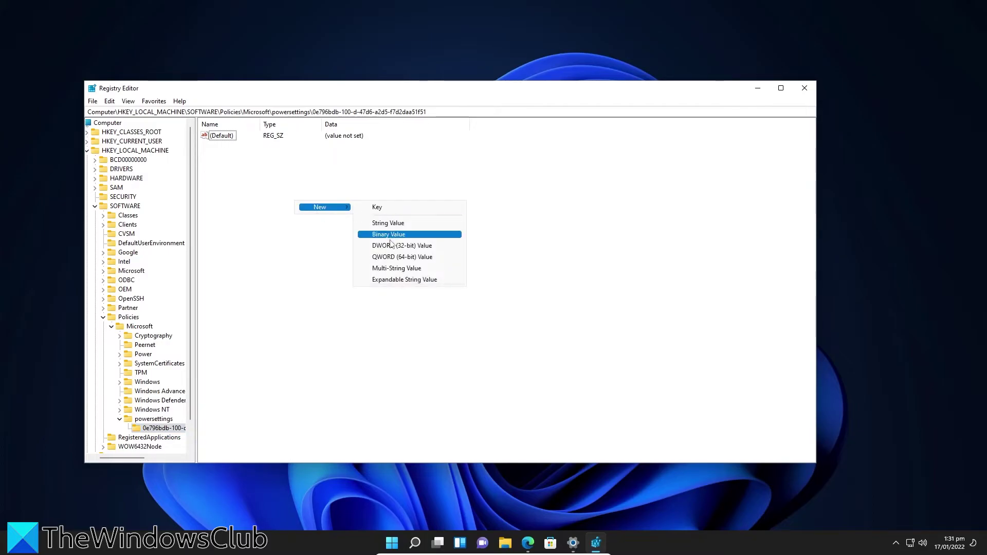
pyautogui.click(391, 246)
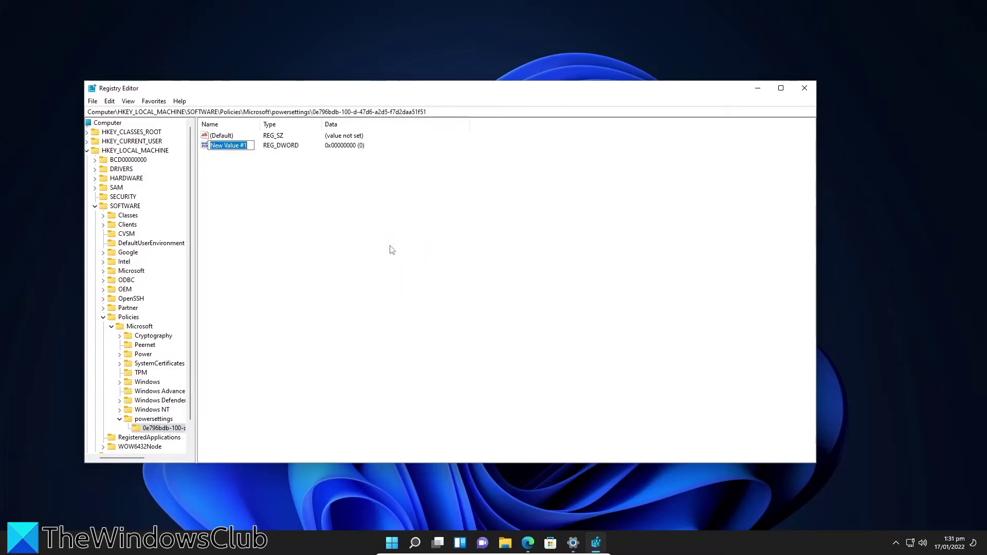
pyautogui.write('a')
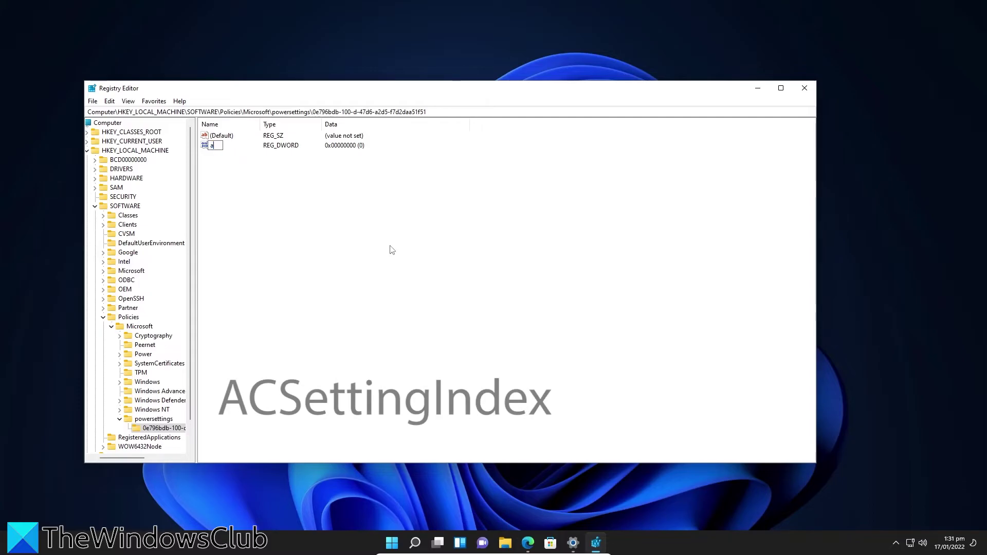
pyautogui.write('csetti')
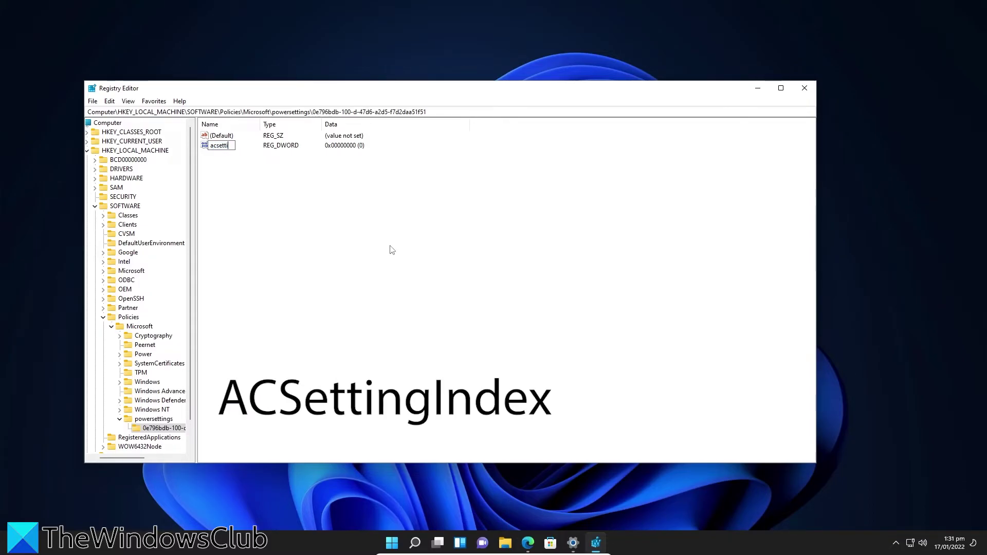
pyautogui.write('nginde')
pyautogui.write('x')
pyautogui.press('Return')
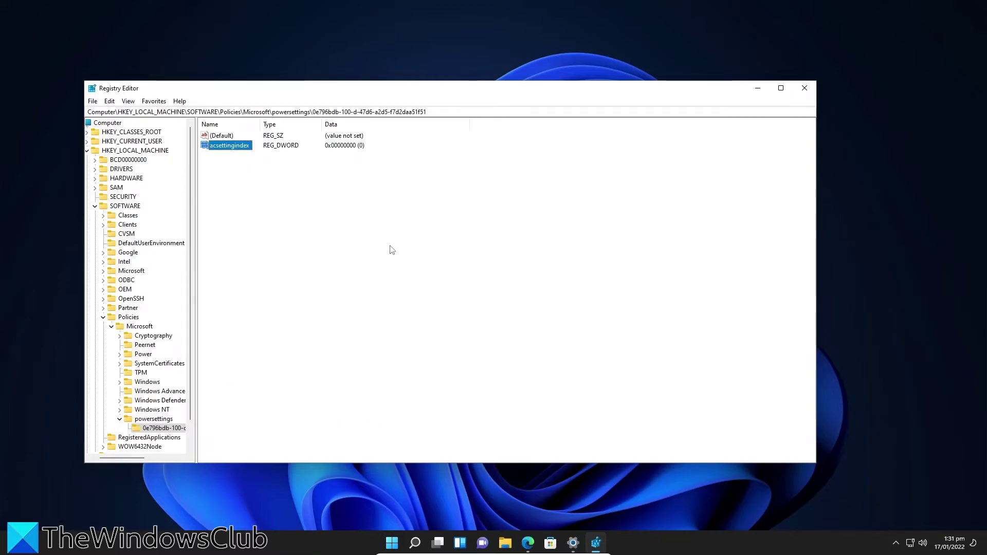
pyautogui.doubleClick(238, 146)
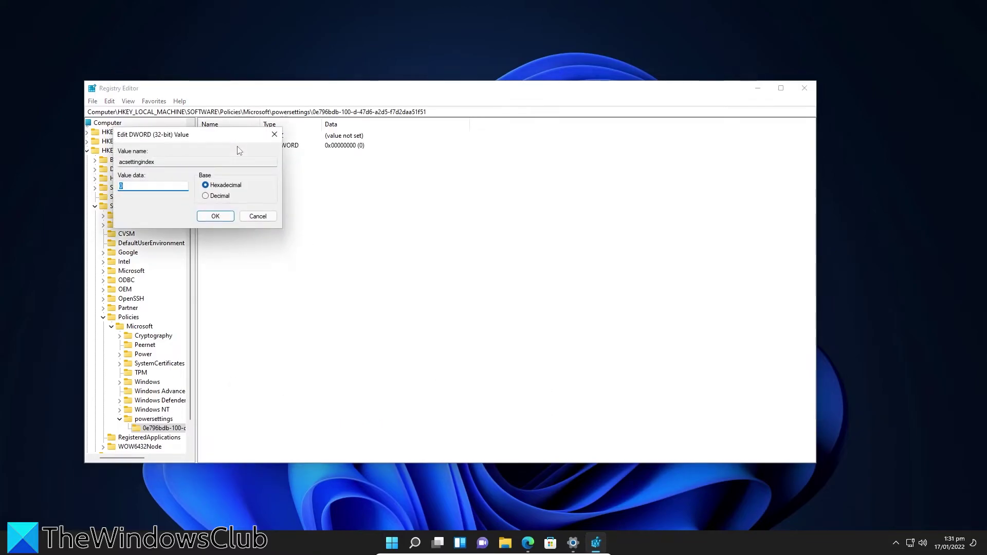
pyautogui.write('1')
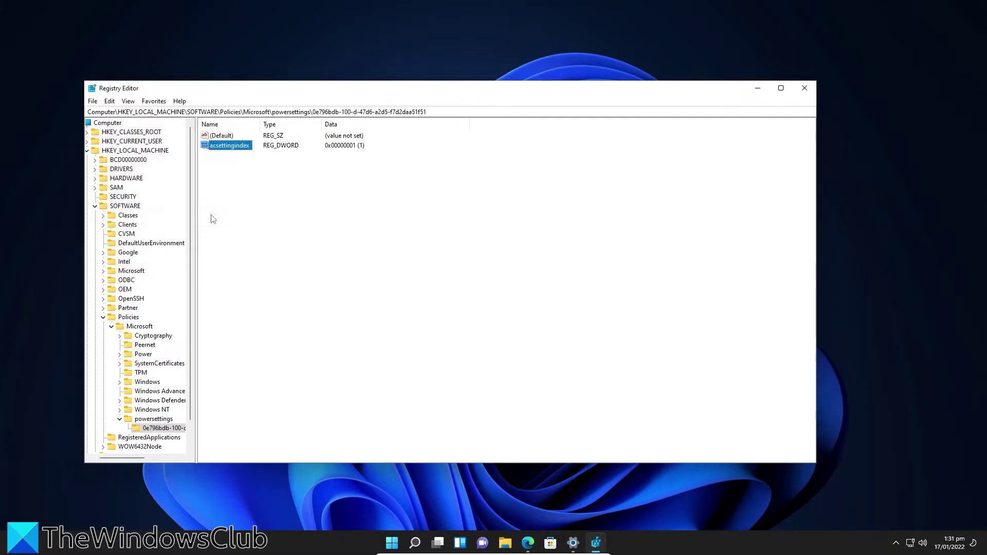
# Add DWORD value dcsettingindex, then open and close its Edit DWORD dialog, leaving it 0.
pyautogui.rightClick(283, 212)
pyautogui.moveTo(312, 214)
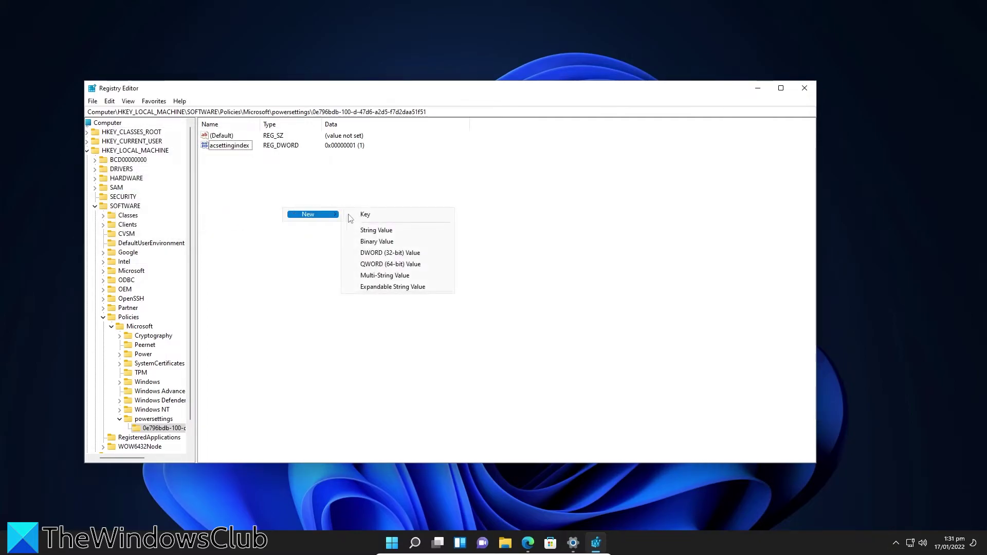
pyautogui.click(363, 253)
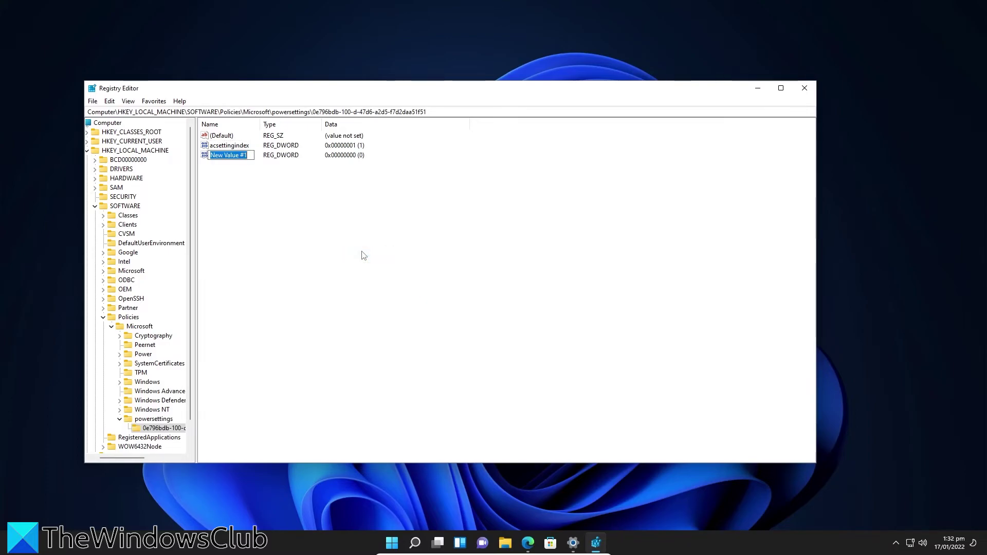
pyautogui.write('dcsett')
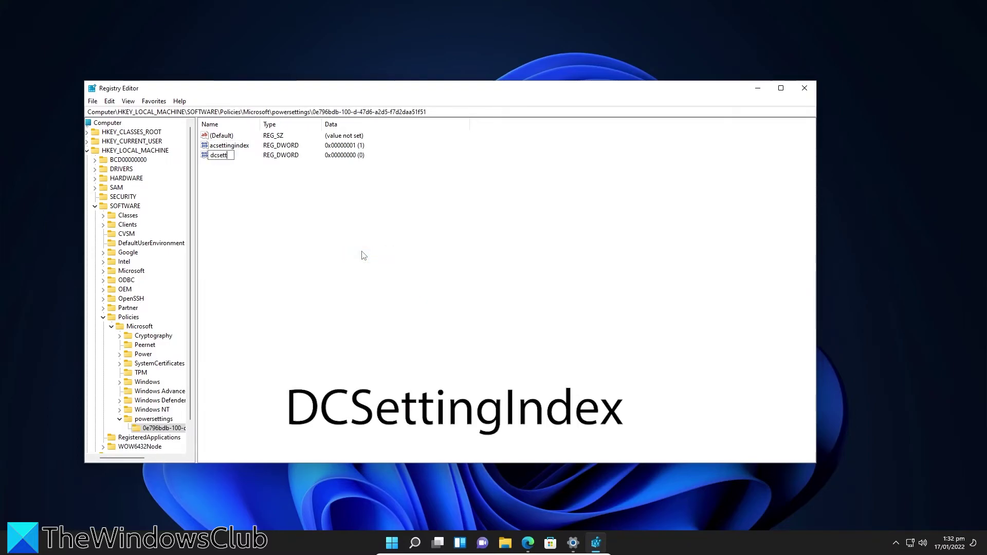
pyautogui.write('ingind')
pyautogui.write('ex')
pyautogui.press('Return')
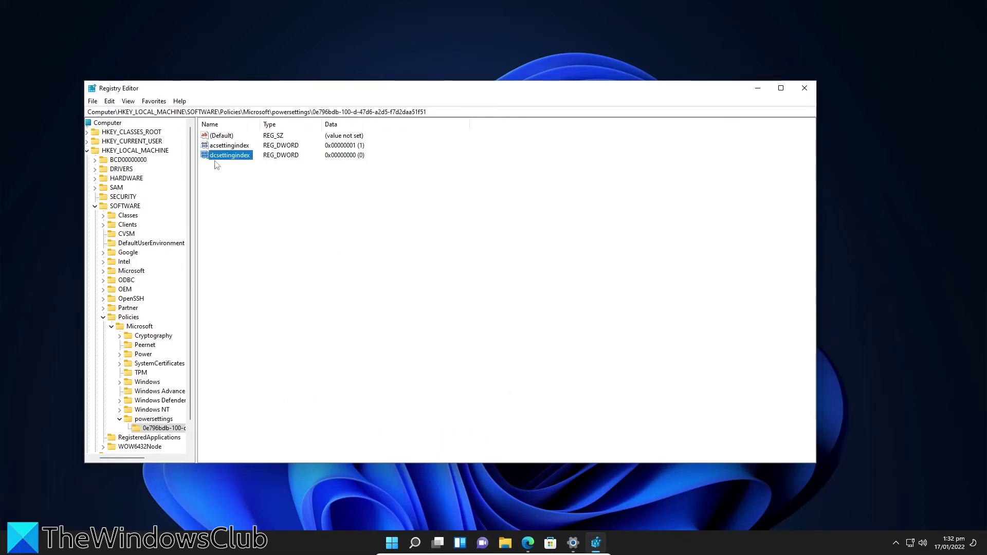
pyautogui.doubleClick(219, 160)
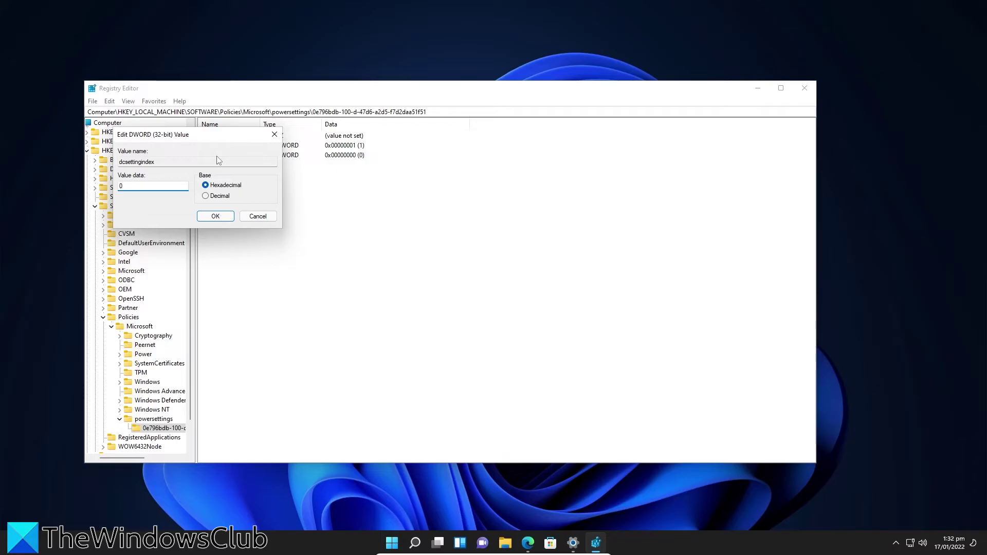
pyautogui.press('Return')
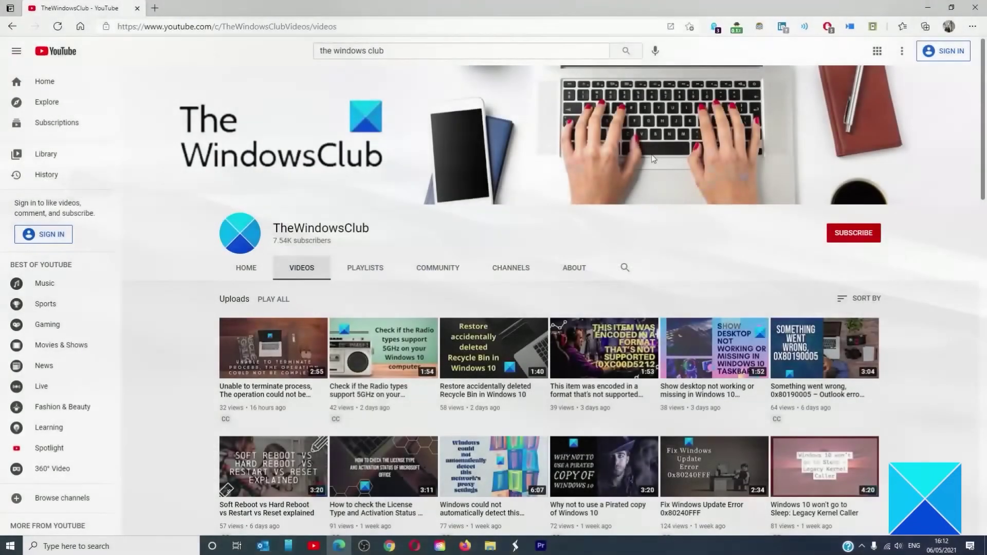
pyautogui.scroll(-5, 652, 159)
pyautogui.scroll(-2, 652, 160)
pyautogui.scroll(-3, 652, 160)
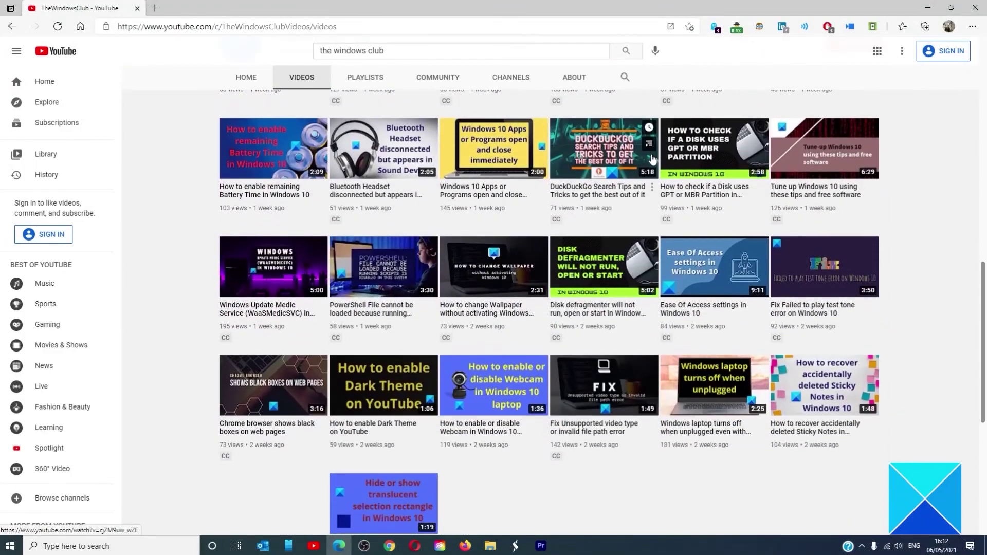
pyautogui.scroll(-2, 651, 160)
pyautogui.scroll(-2, 651, 160)
pyautogui.scroll(3, 652, 160)
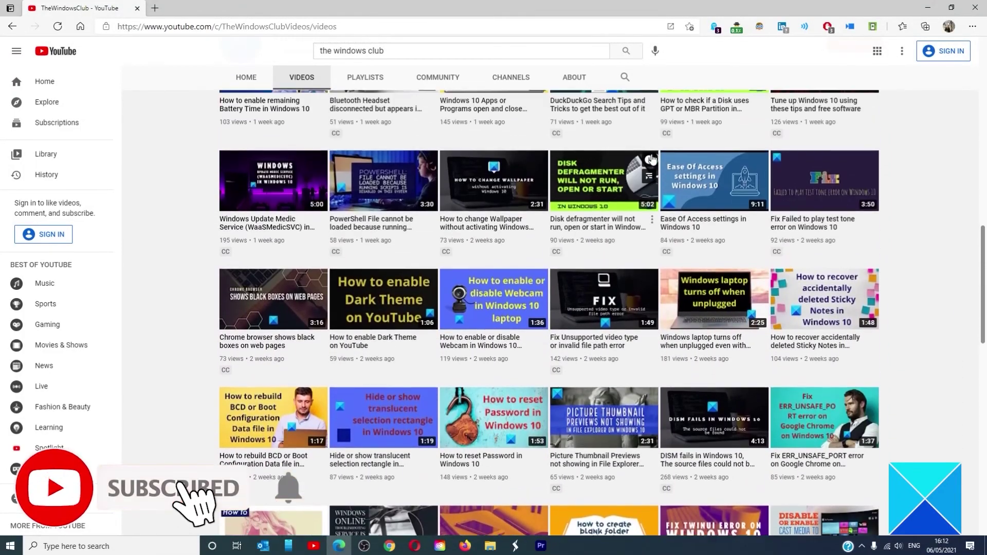
pyautogui.scroll(2, 652, 160)
pyautogui.scroll(2, 652, 160)
pyautogui.scroll(2, 652, 160)
pyautogui.scroll(2, 652, 160)
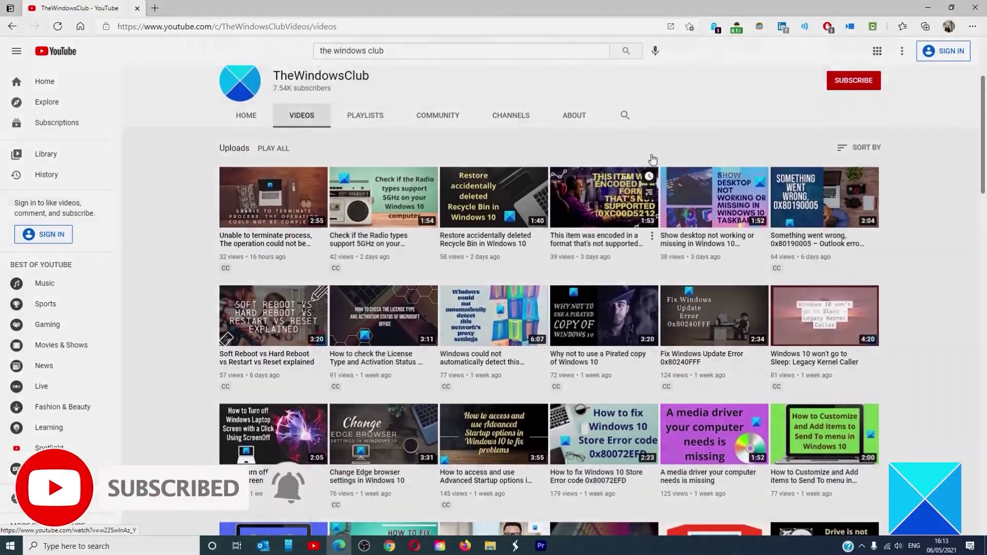